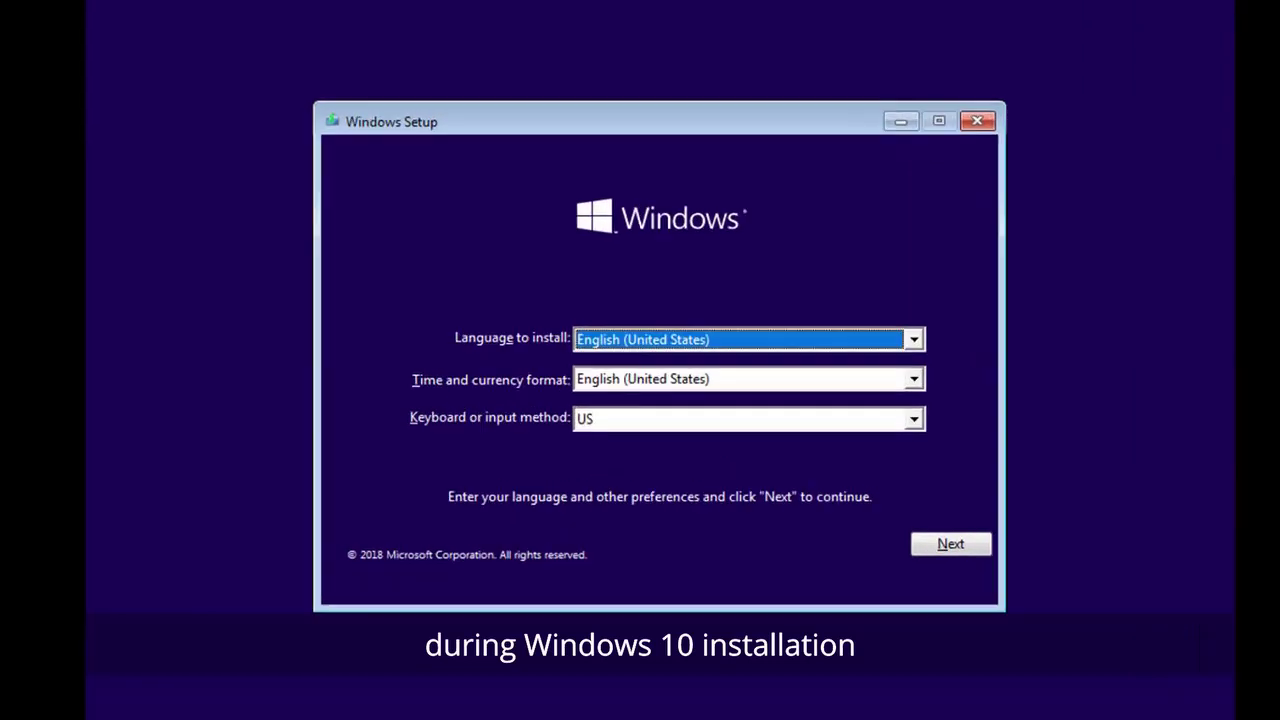
# Start the Windows installation in English (United States) without a product key, choosing the Windows 10 Home edition
pyautogui.click(1008, 566)
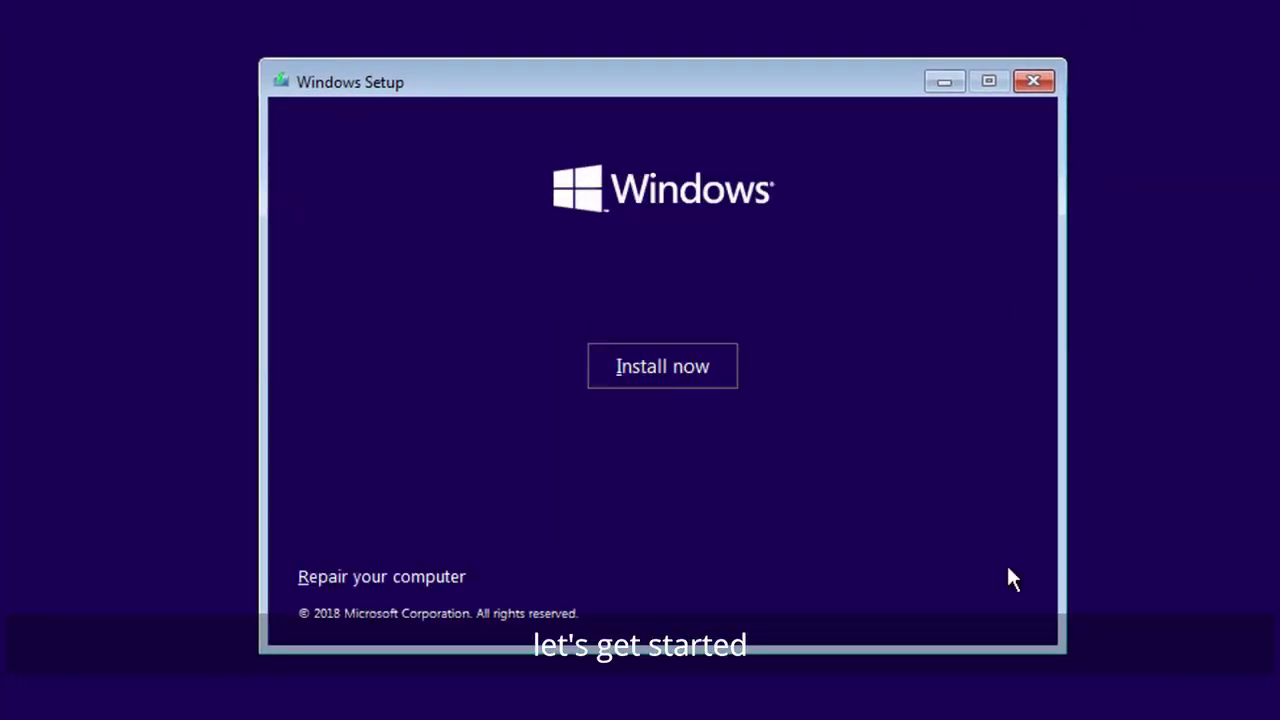
pyautogui.click(692, 368)
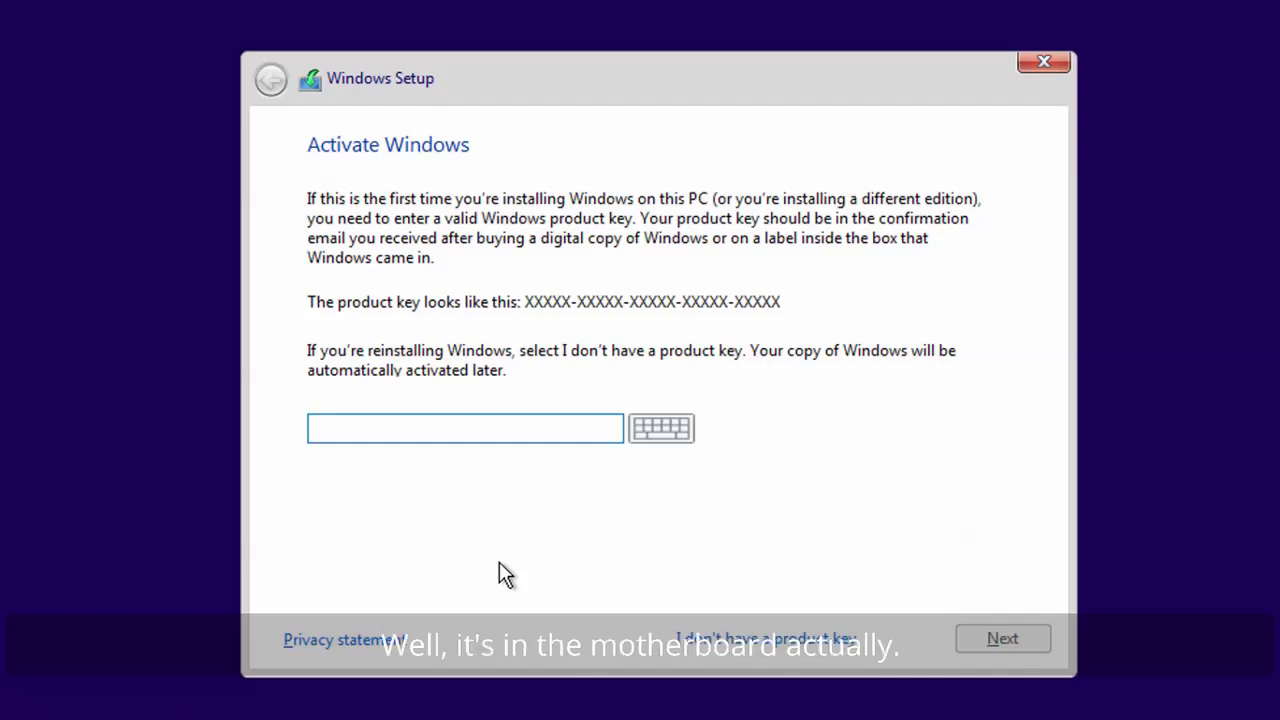
pyautogui.click(741, 641)
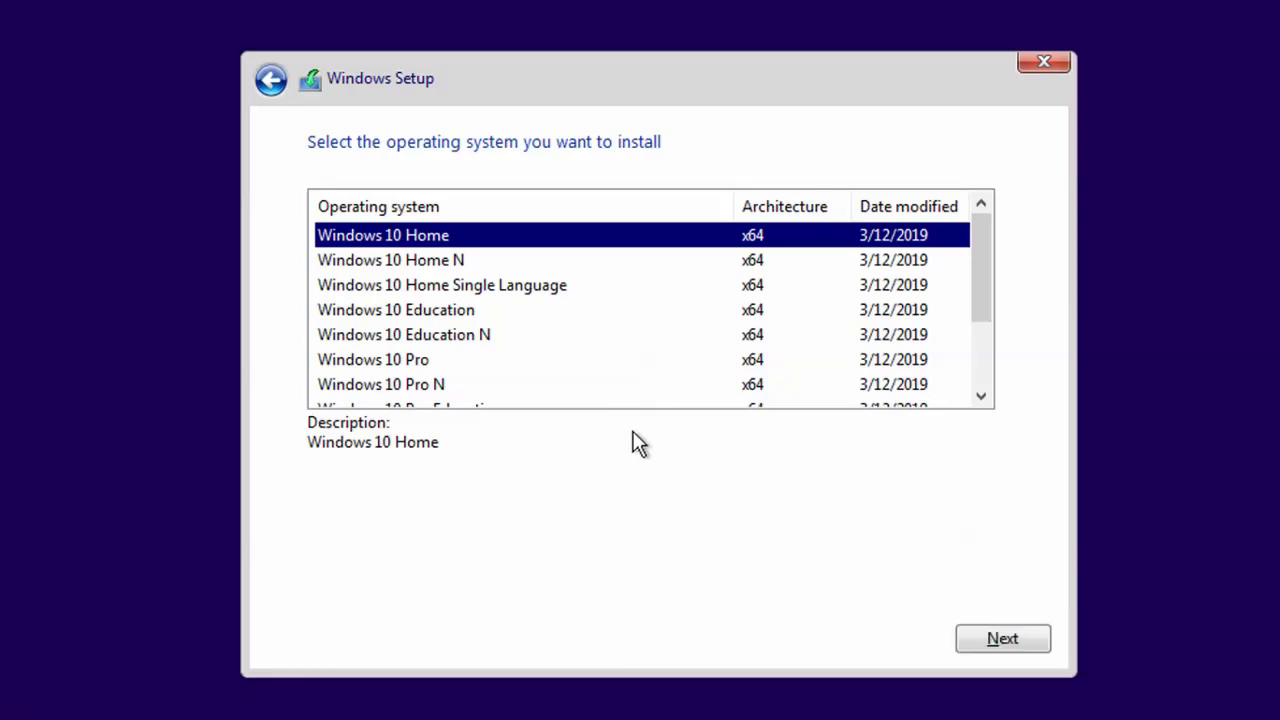
pyautogui.click(1007, 640)
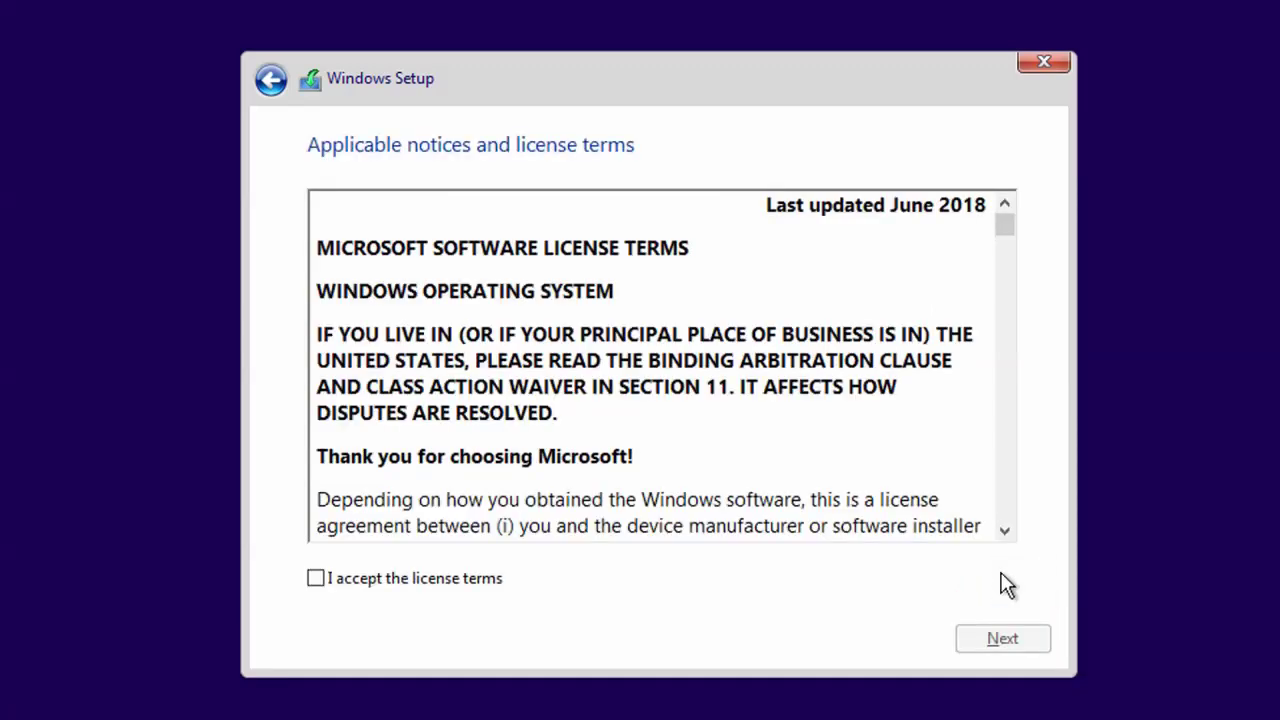
# Accept the license terms and choose the custom, Windows-only installation type
pyautogui.click(318, 580)
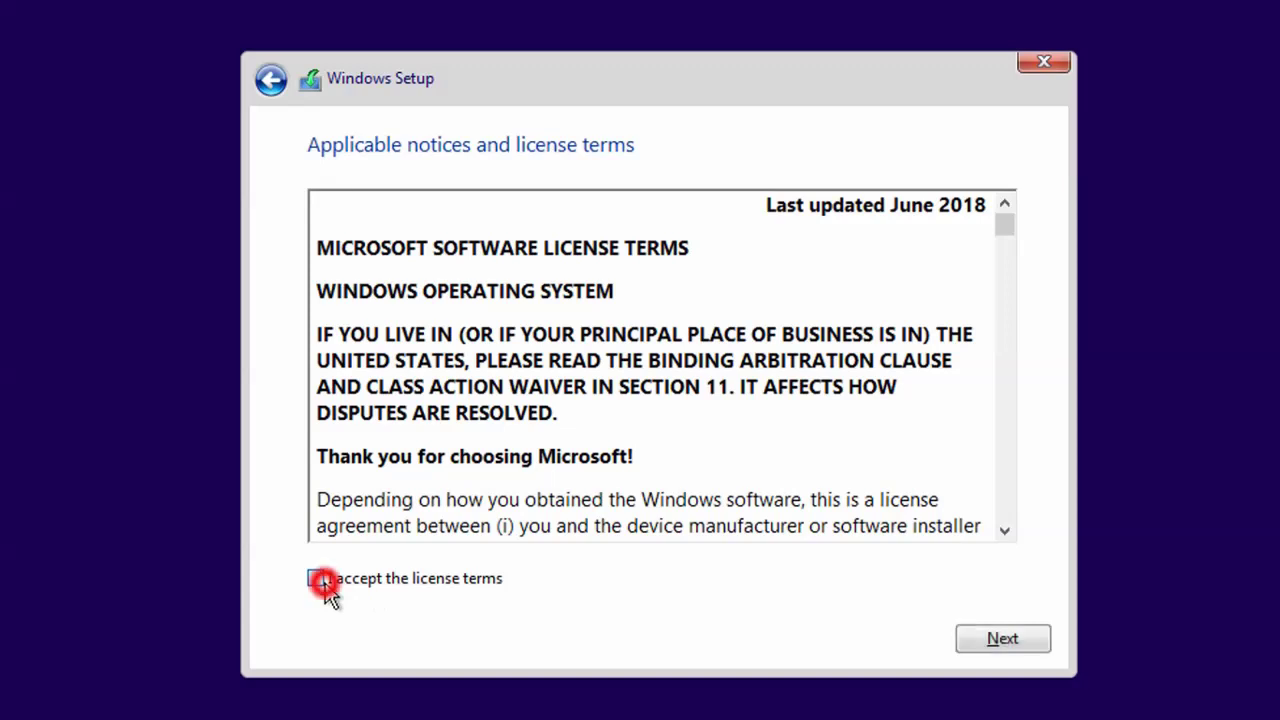
pyautogui.click(1005, 640)
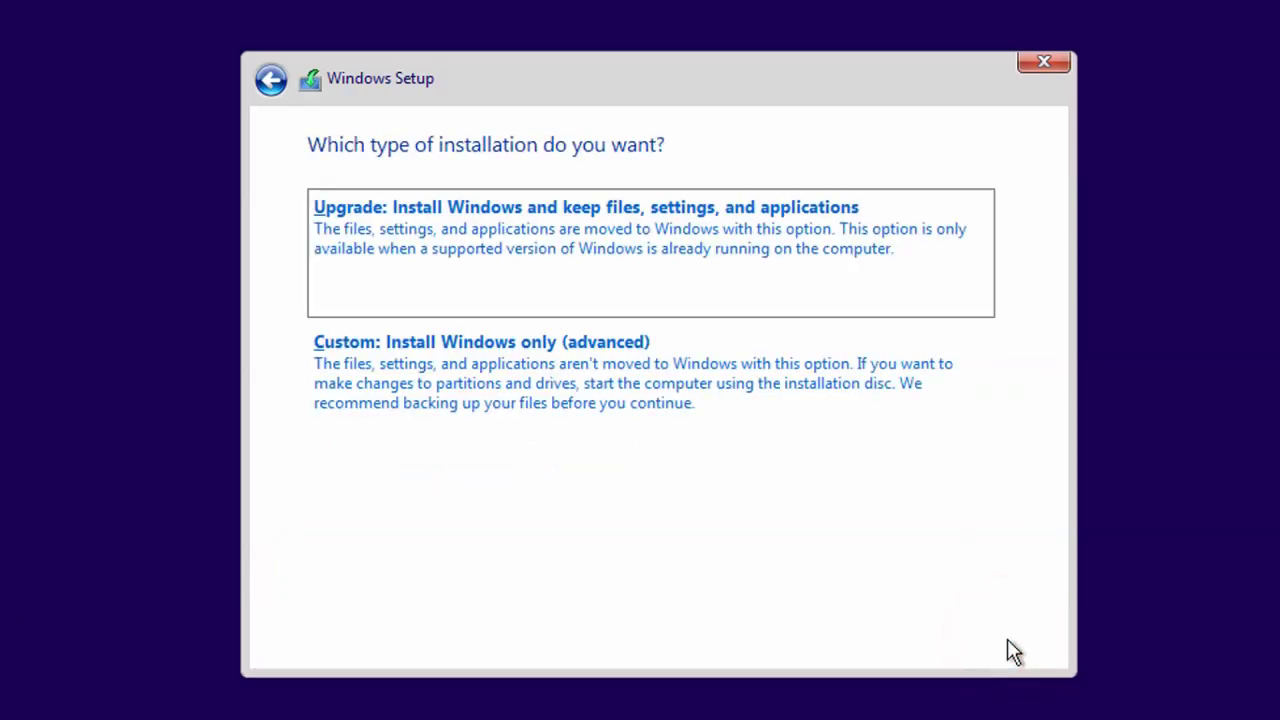
pyautogui.click(642, 389)
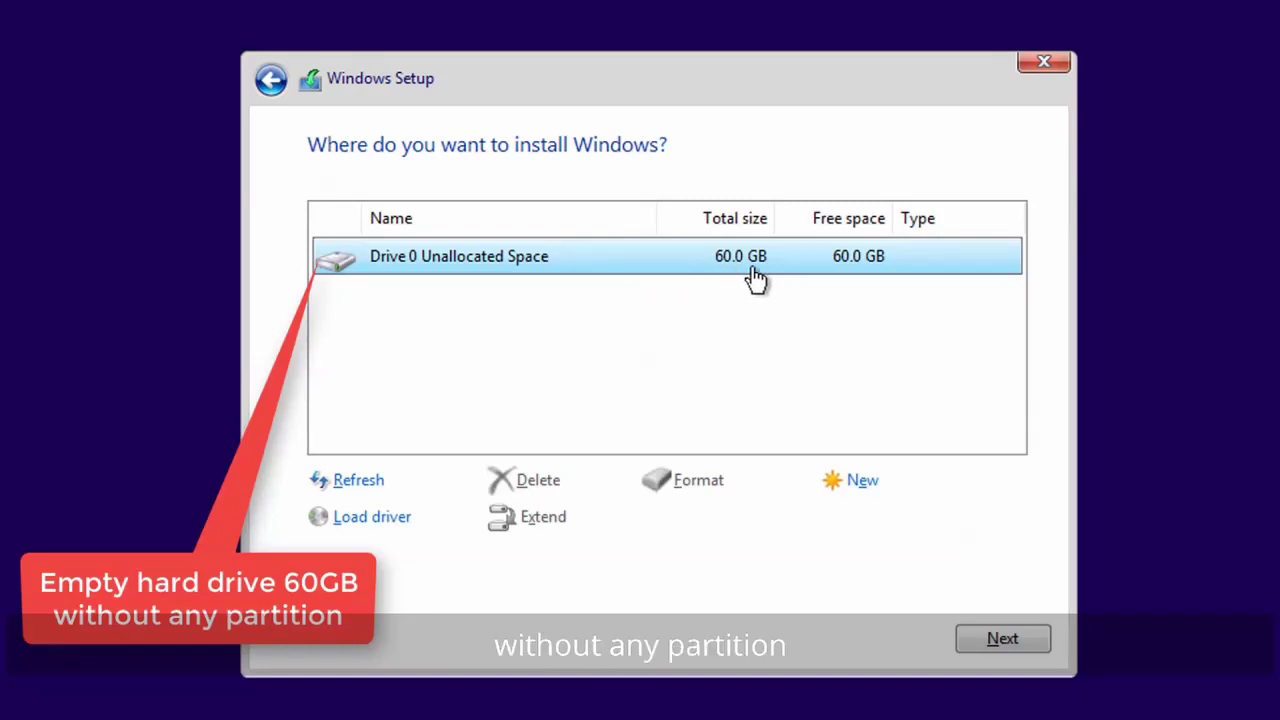
# Create a new 30000 MB partition in the unallocated space of Drive 0, allowing Windows to add its system partitions
pyautogui.click(864, 483)
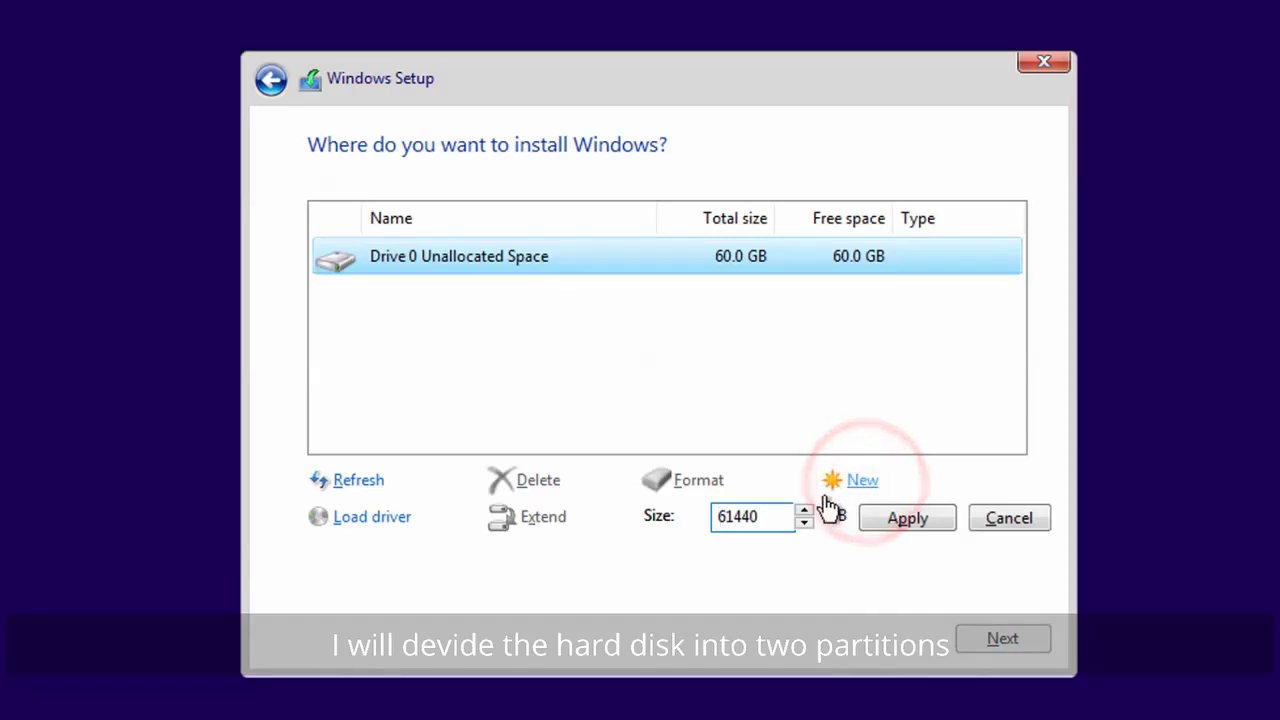
pyautogui.doubleClick(776, 521)
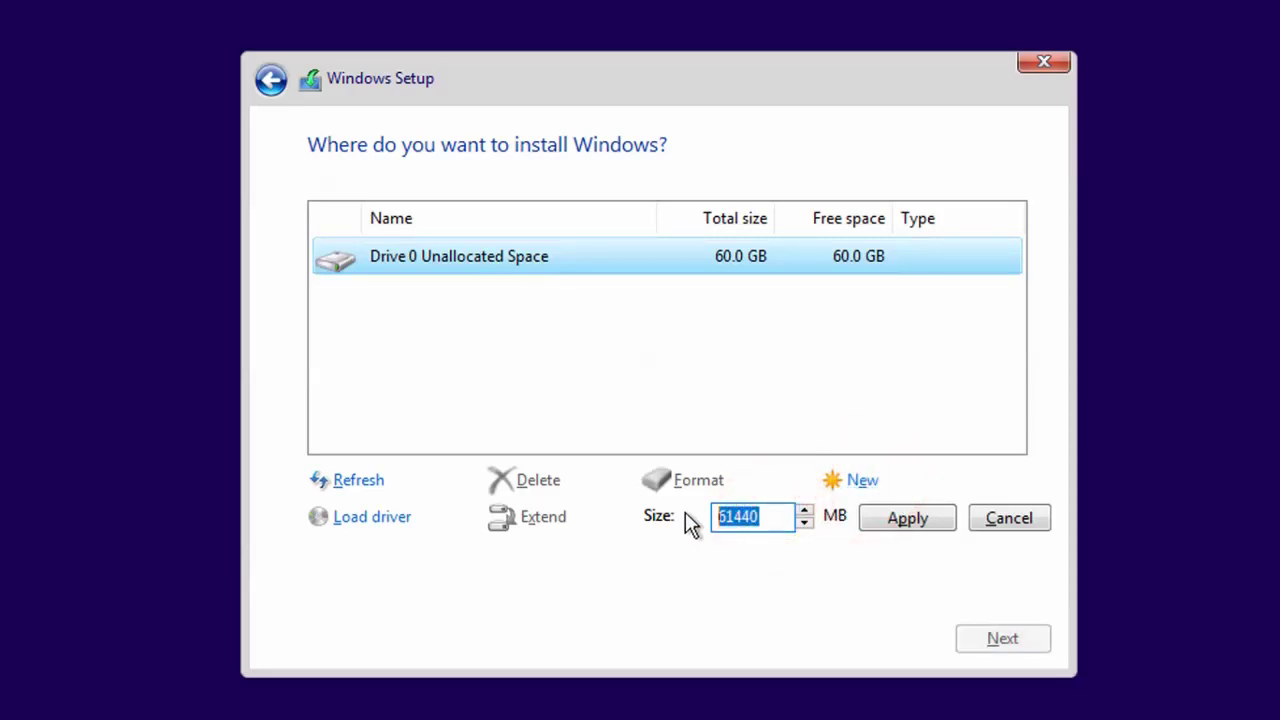
pyautogui.click(753, 514)
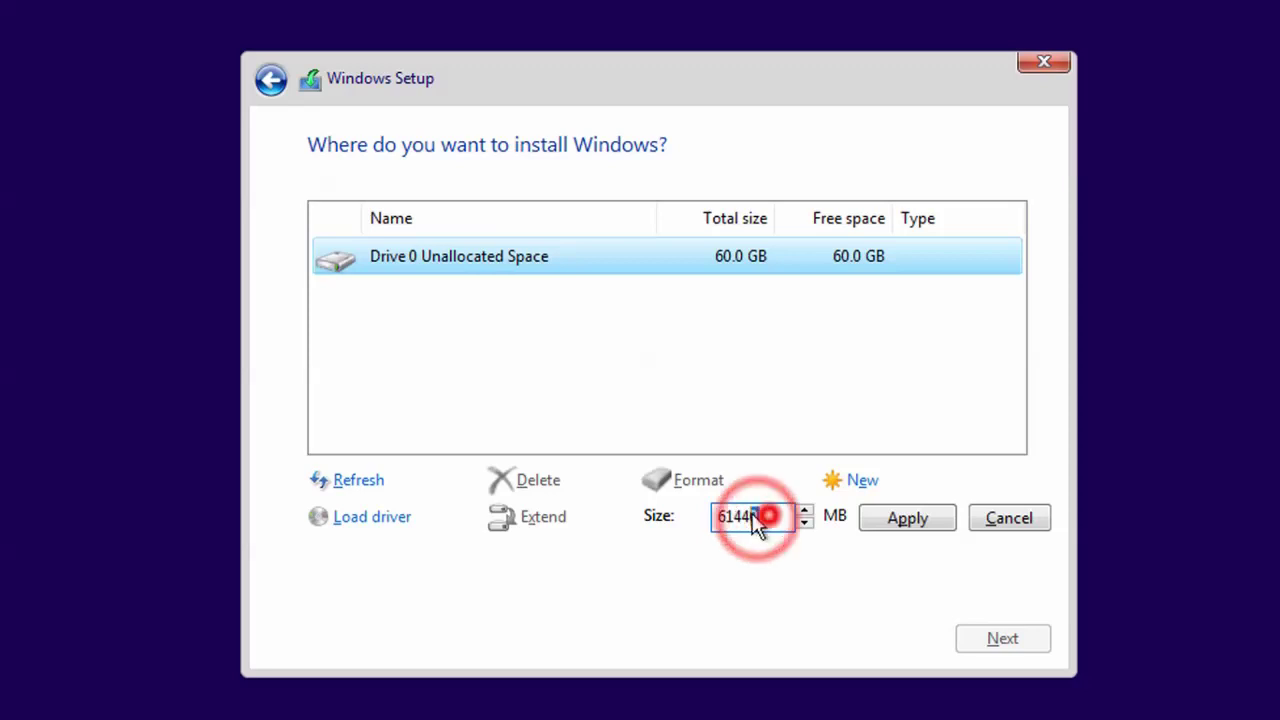
pyautogui.moveTo(757, 525); pyautogui.dragTo(663, 526)
pyautogui.write('30000')
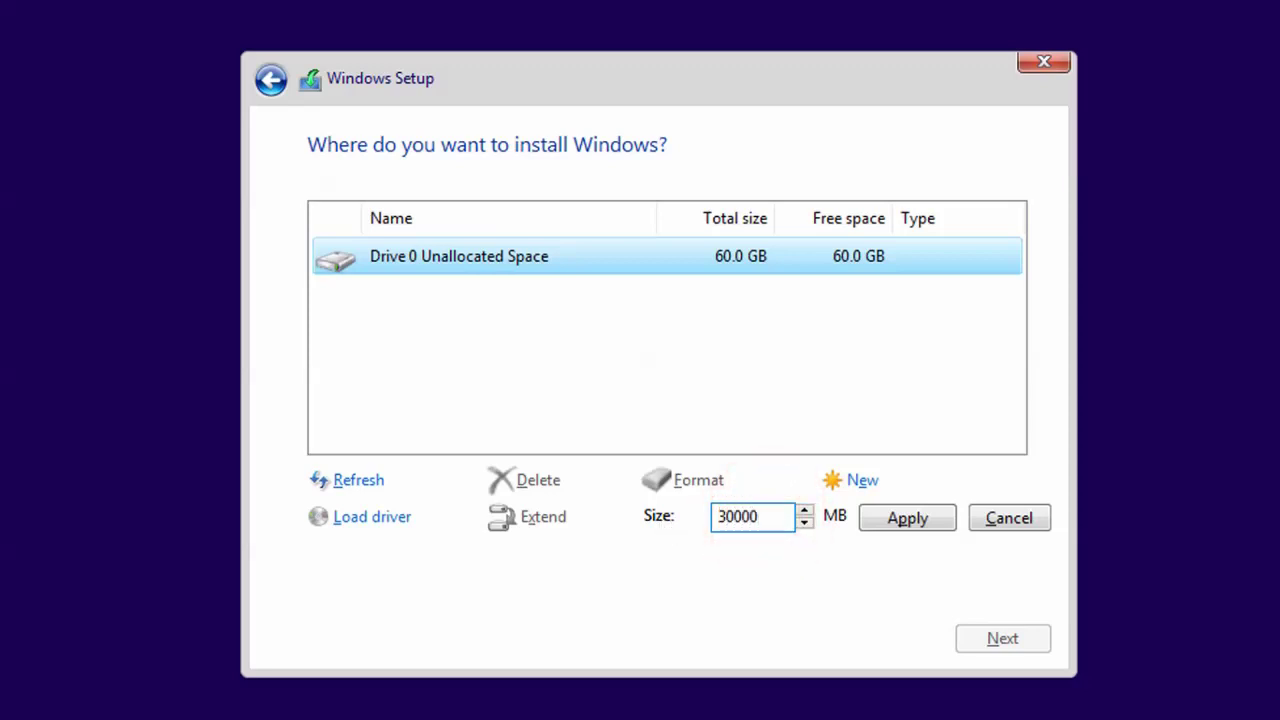
pyautogui.click(893, 518)
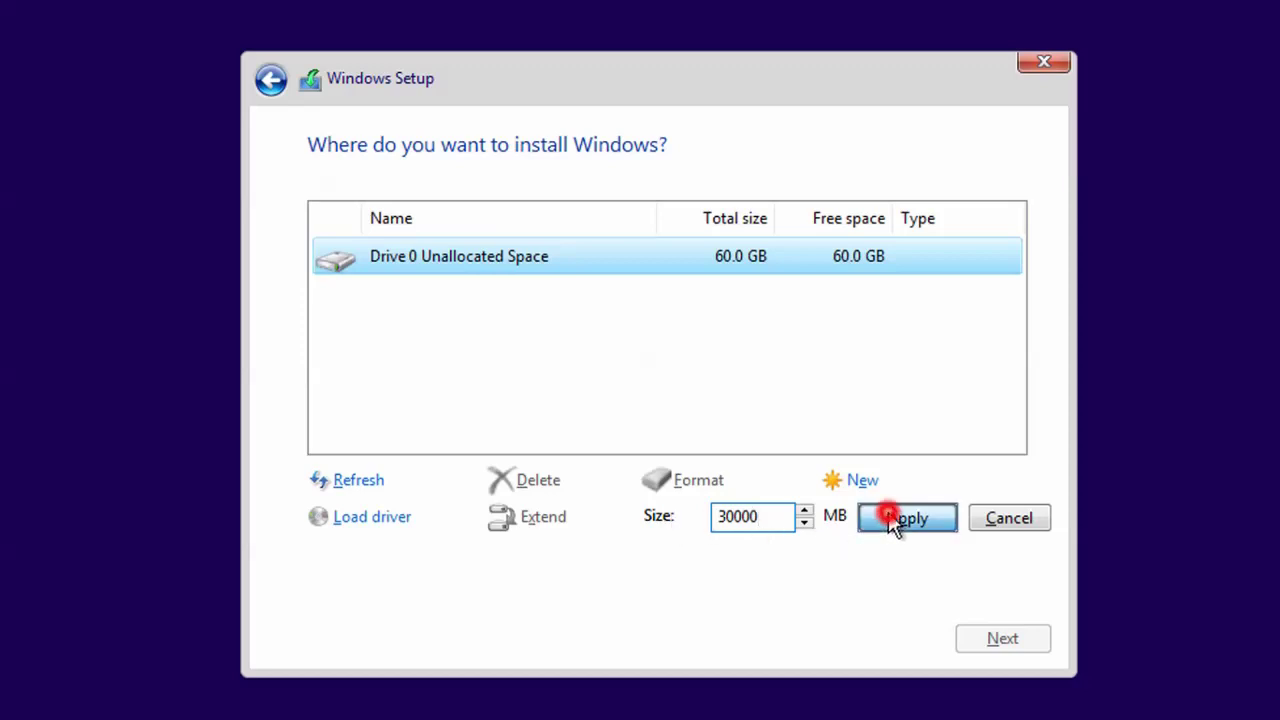
pyautogui.click(858, 518)
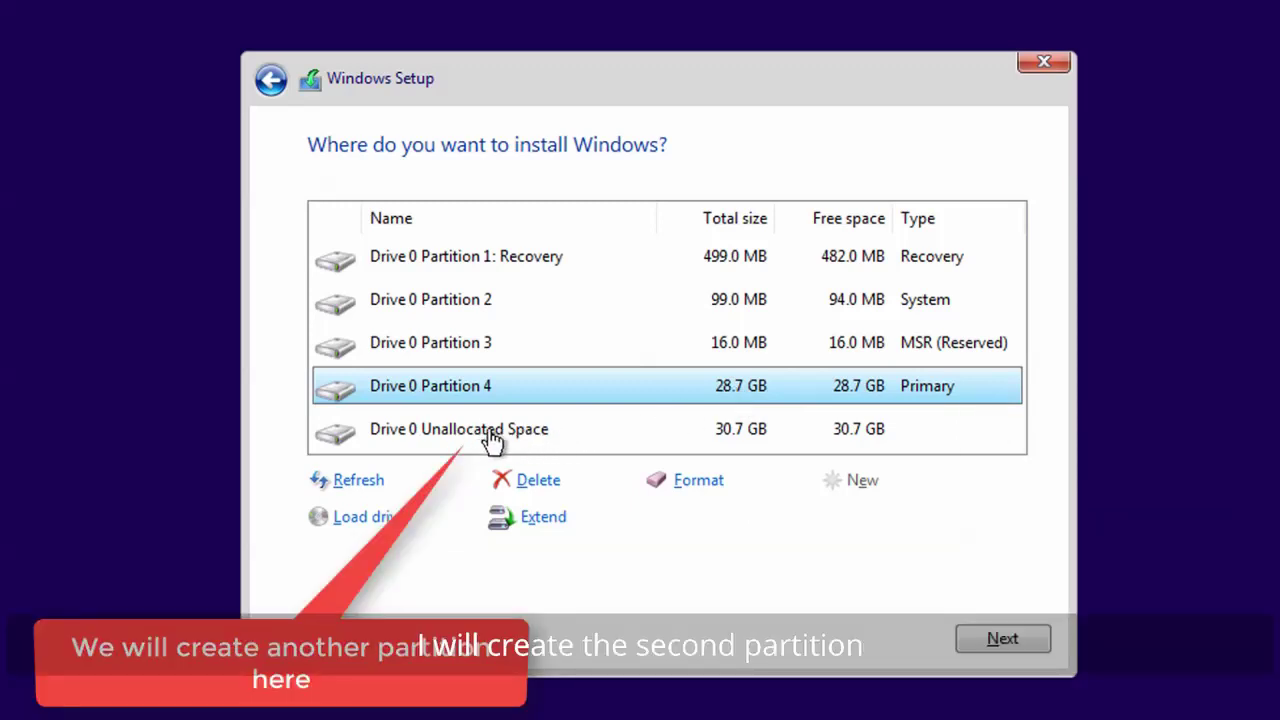
# Create a second partition from all the remaining unallocated space on Drive 0 and format it
pyautogui.click(534, 438)
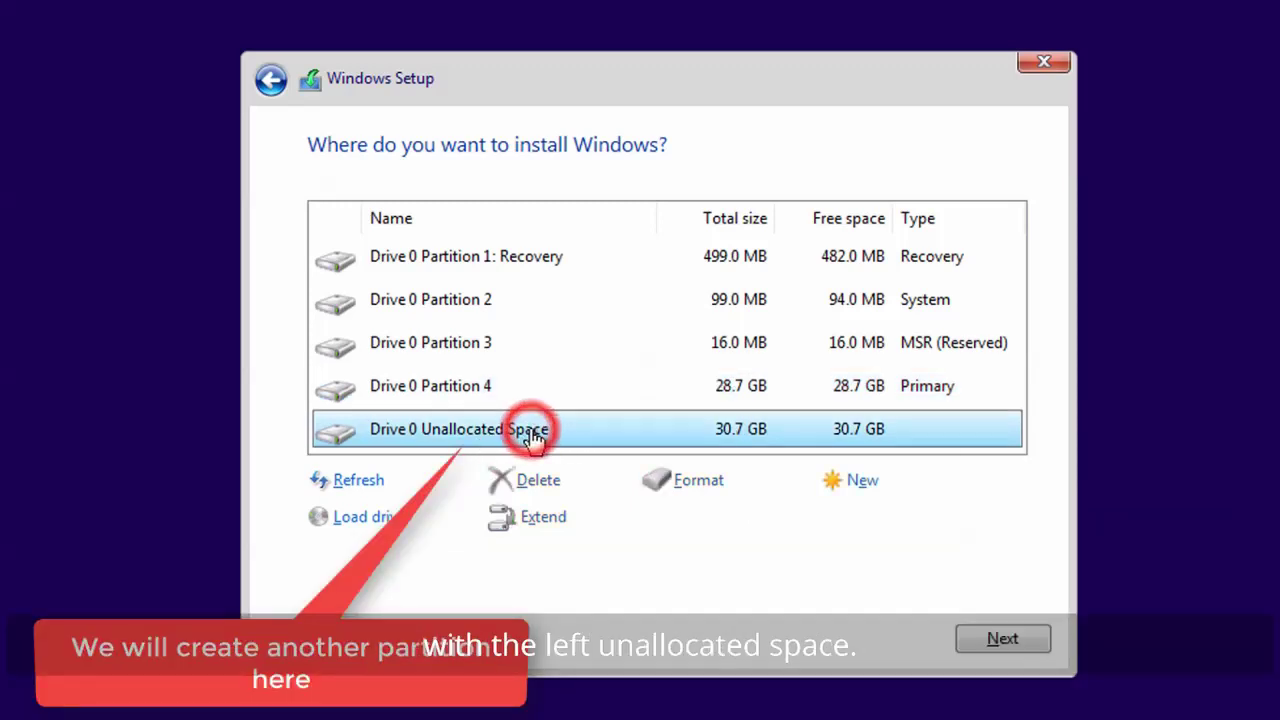
pyautogui.click(862, 488)
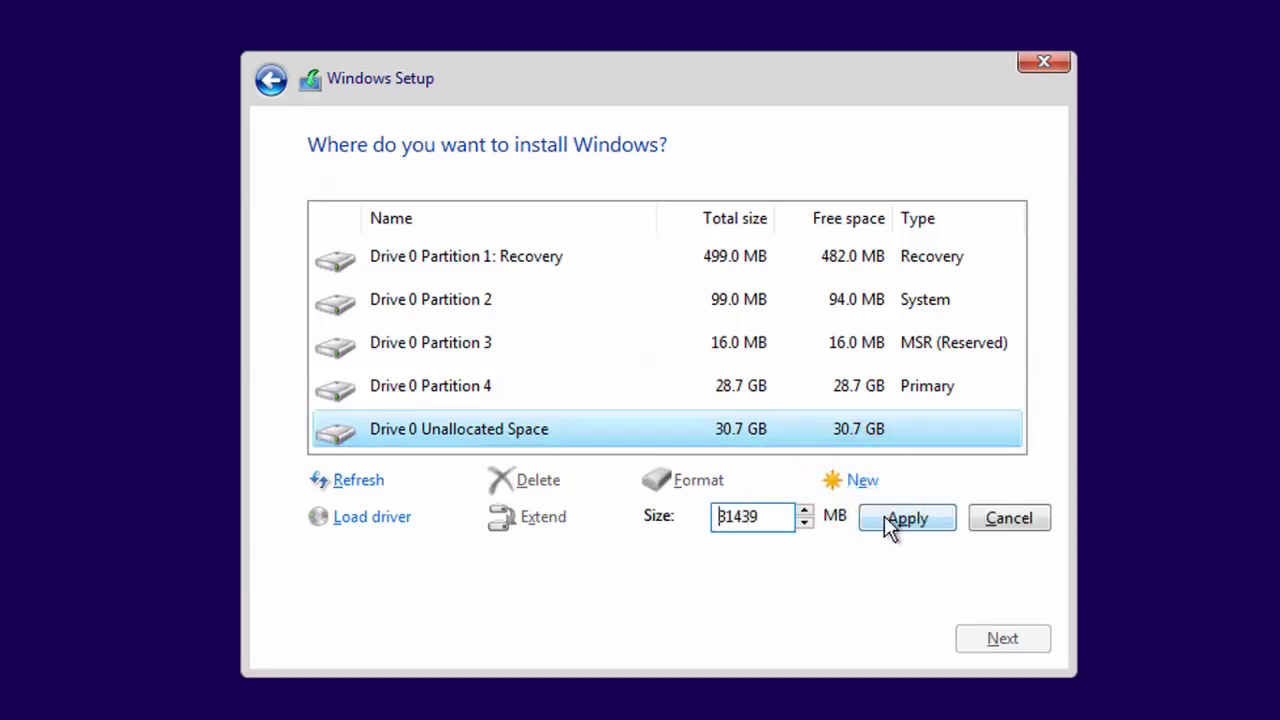
pyautogui.click(888, 522)
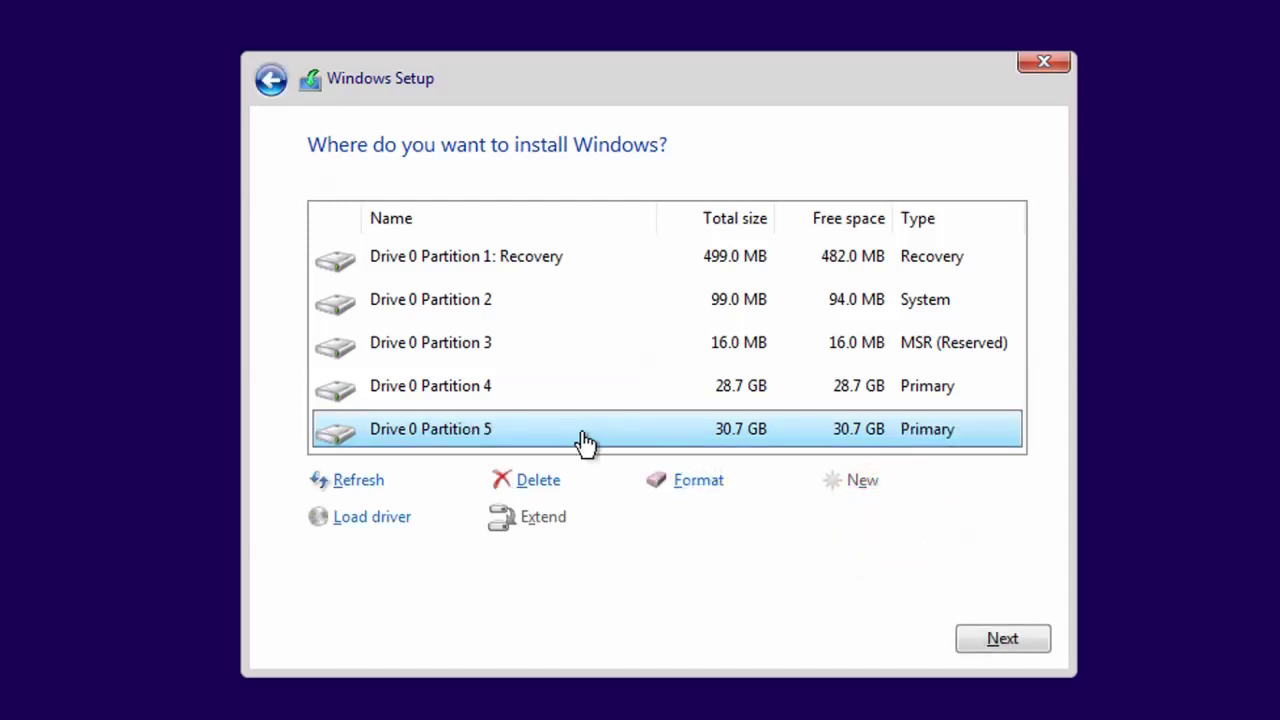
pyautogui.click(692, 486)
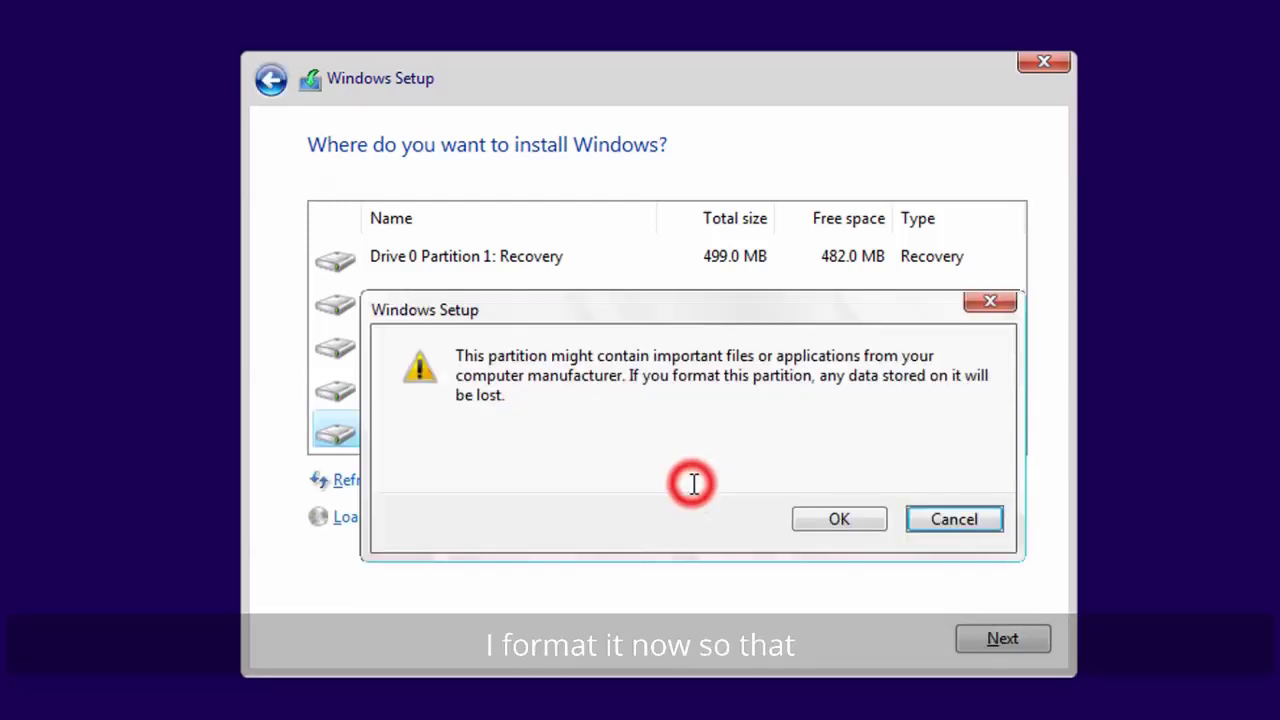
pyautogui.click(843, 521)
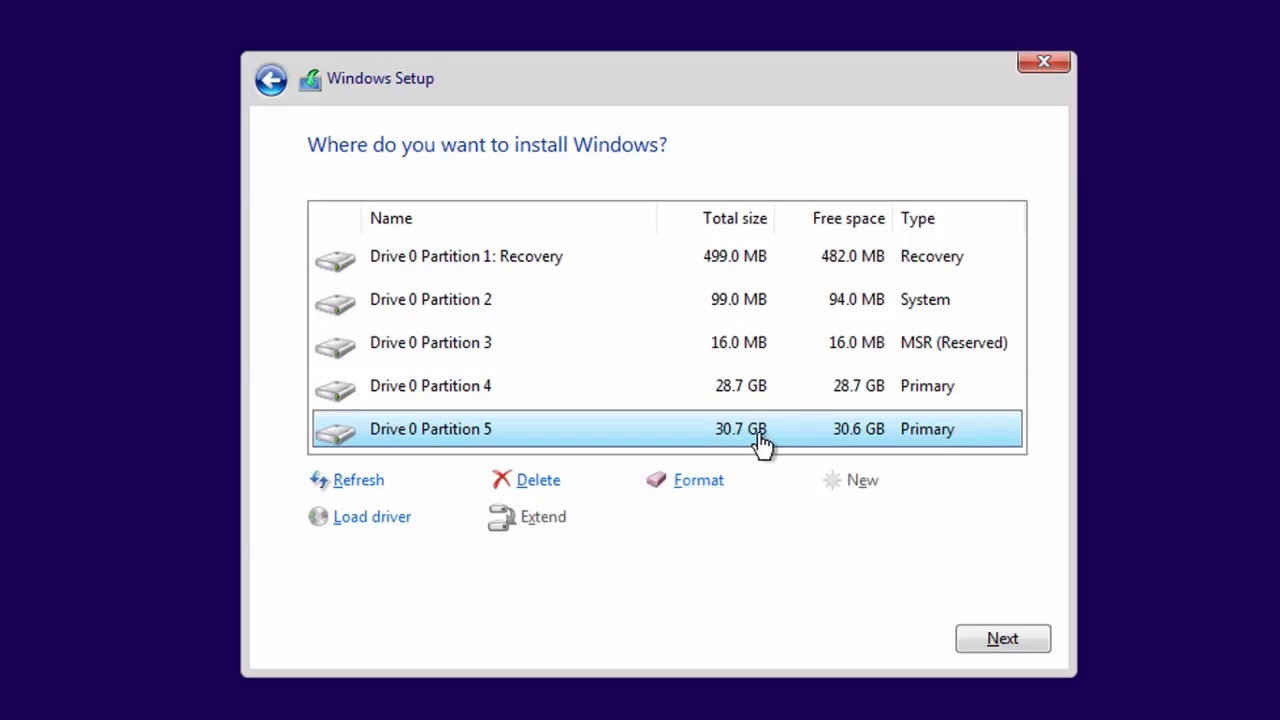
# Choose Drive 0 Partition 4 as the install location and start installing Windows on it
pyautogui.click(814, 392)
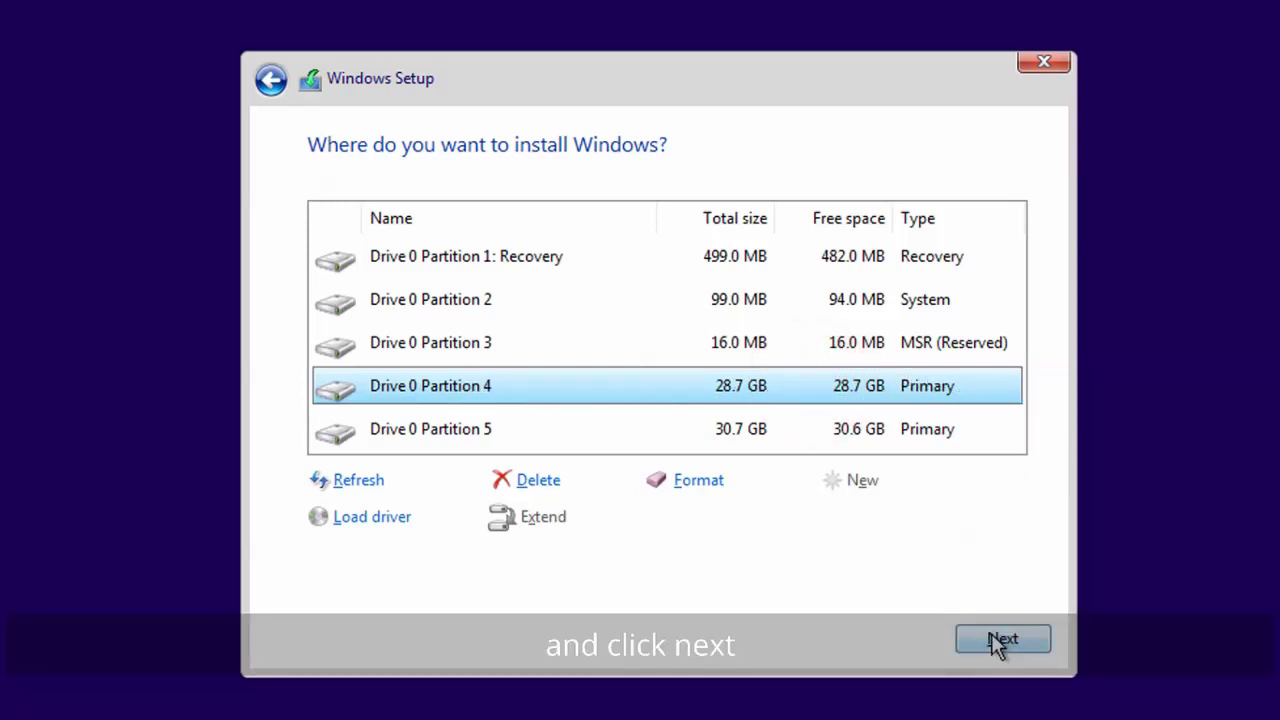
pyautogui.click(991, 635)
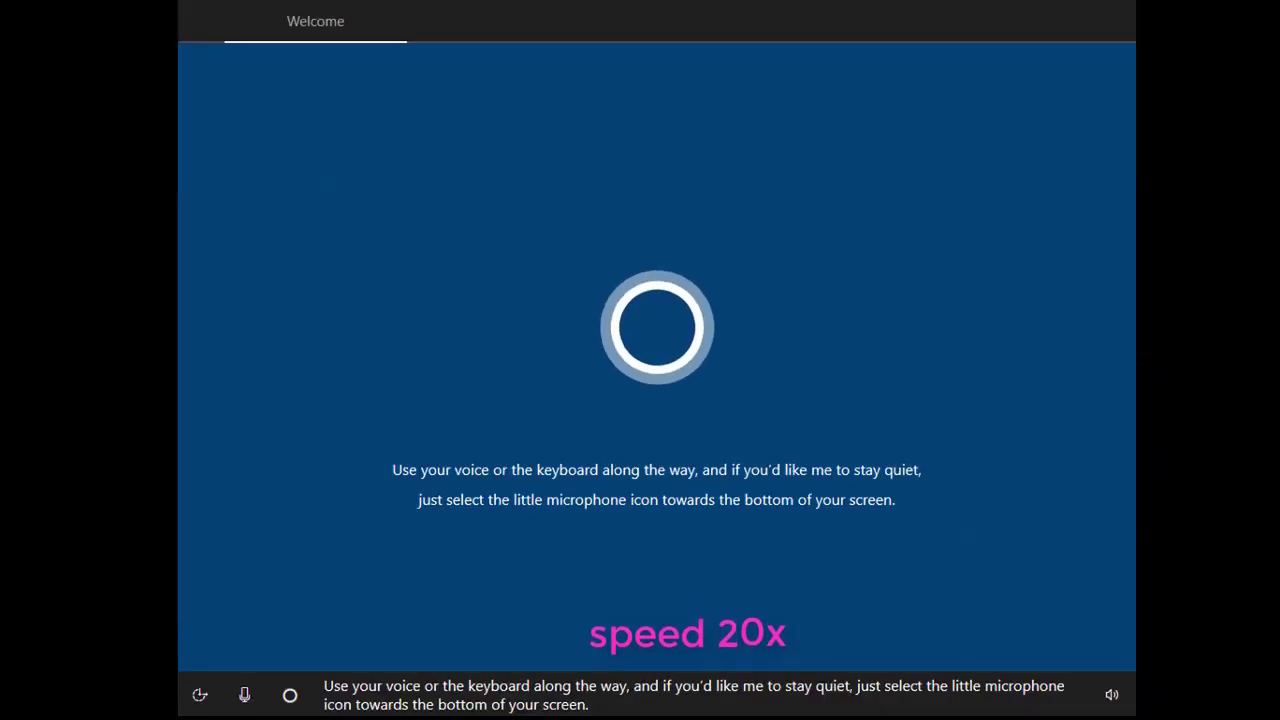
# Complete the first-run setup by confirming the region and continuing through the basics, account and remaining pages
pyautogui.moveTo(883, 540); pyautogui.dragTo(883, 450)
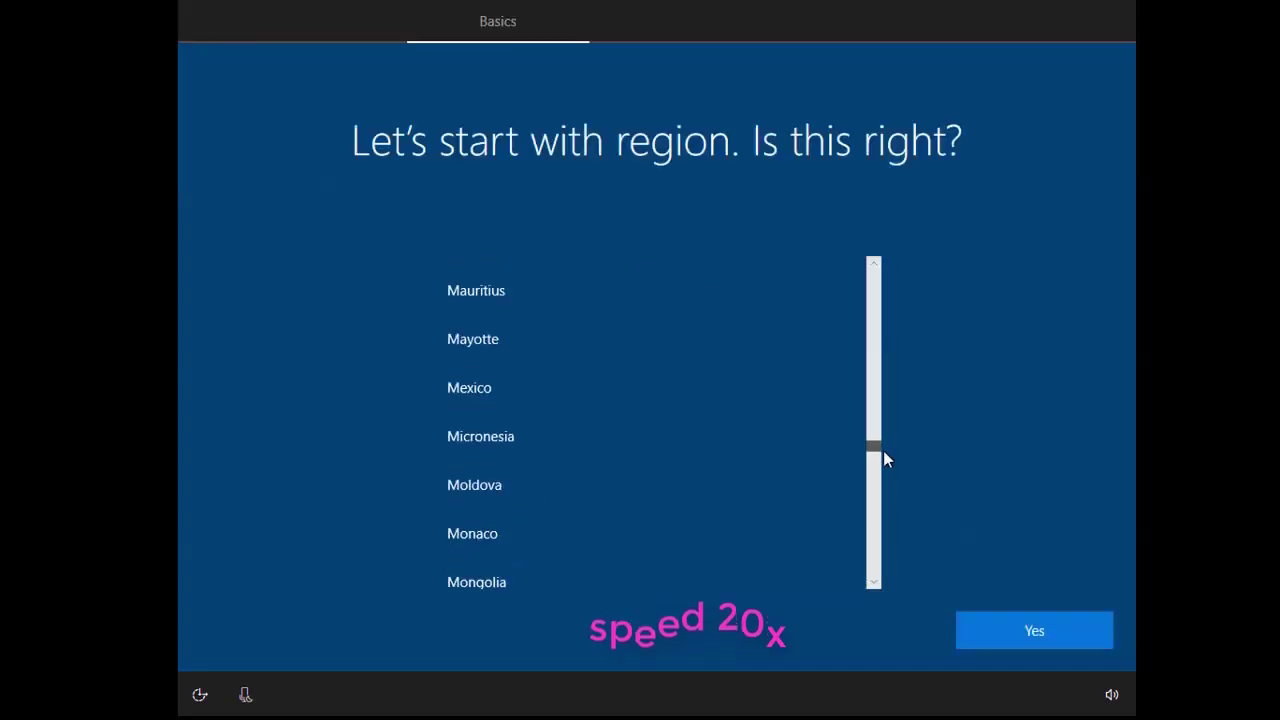
pyautogui.click(1034, 630)
pyautogui.click(1040, 631)
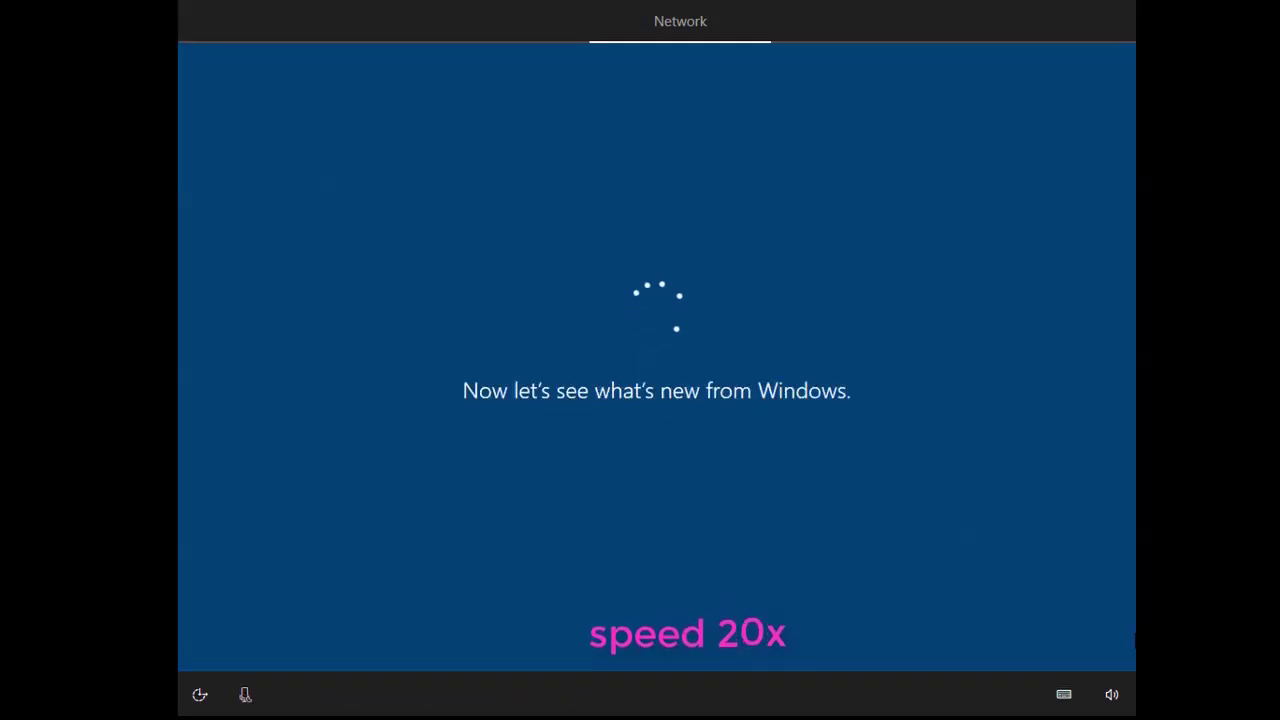
pyautogui.click(1034, 630)
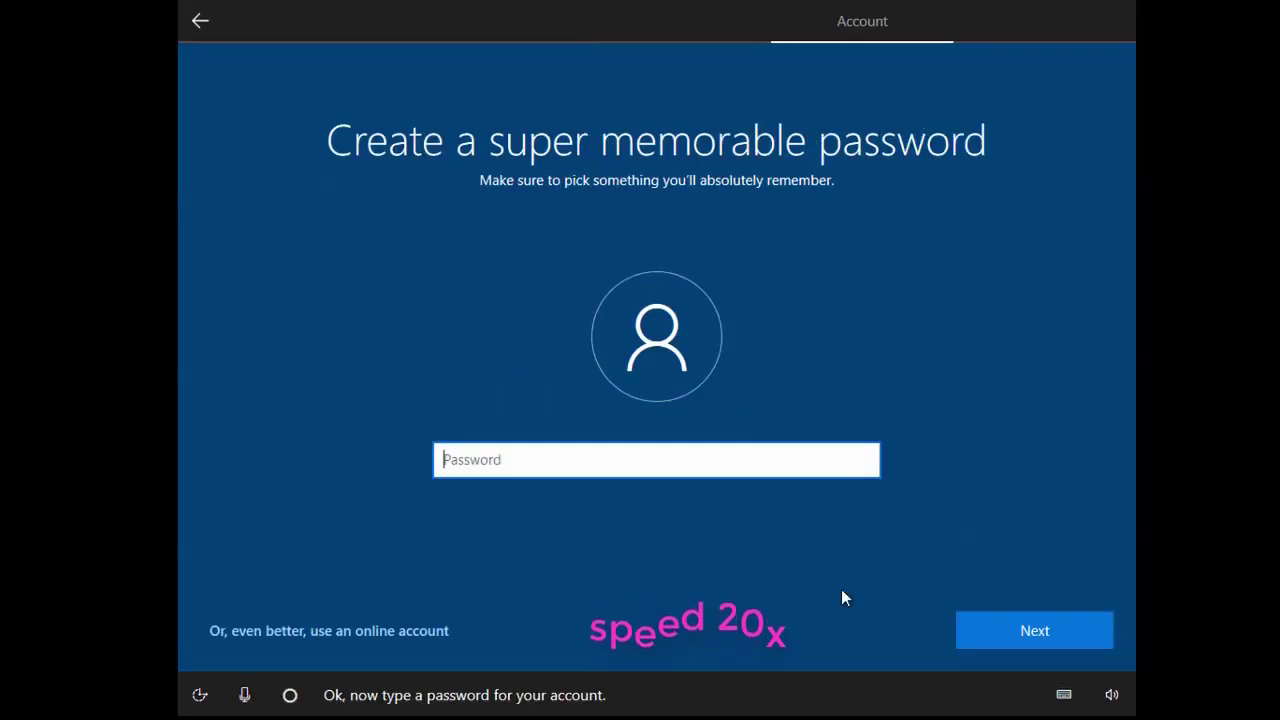
pyautogui.click(1034, 630)
pyautogui.click(908, 630)
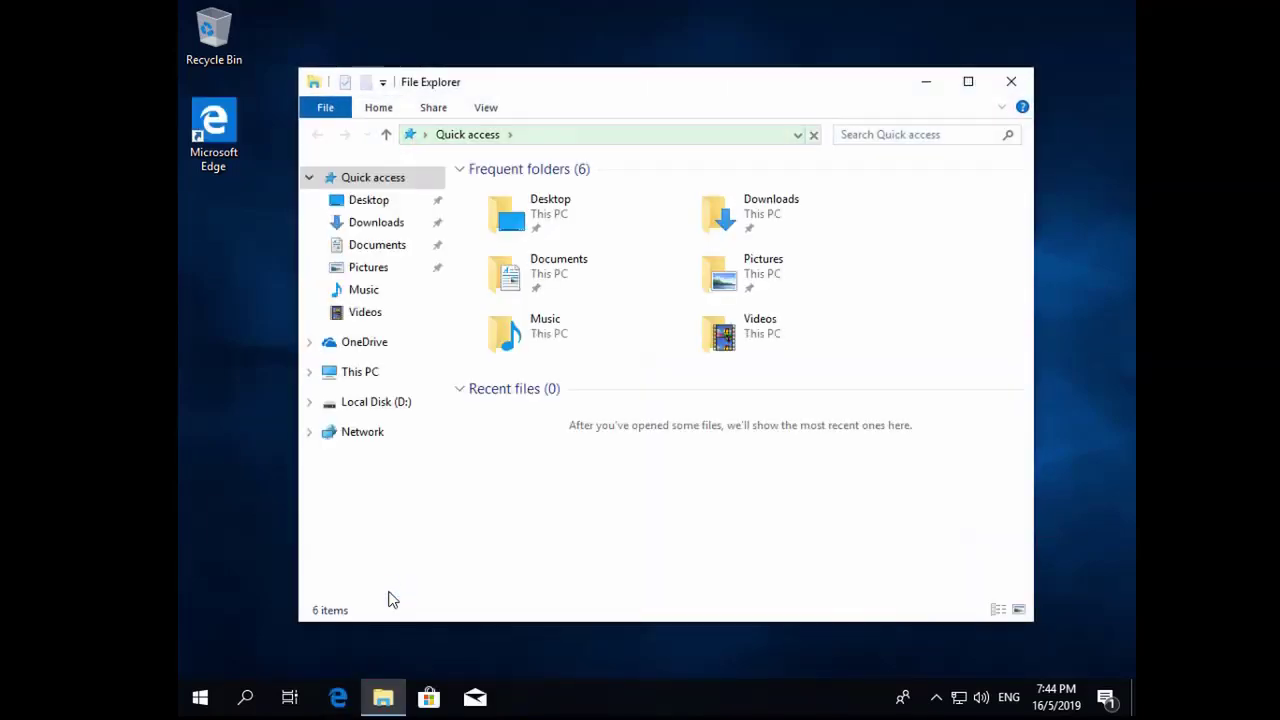
# Show This PC in File Explorer and examine the Local Disk C: and D: partitions
pyautogui.click(350, 375)
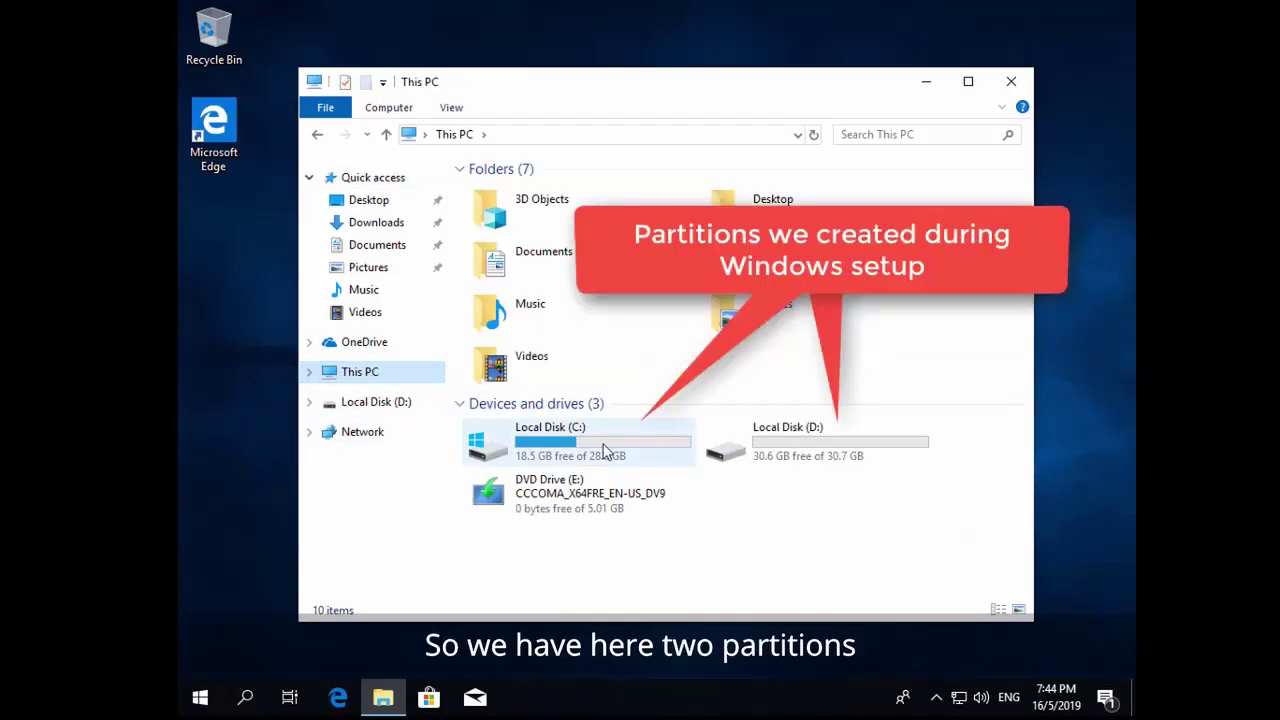
pyautogui.click(605, 452)
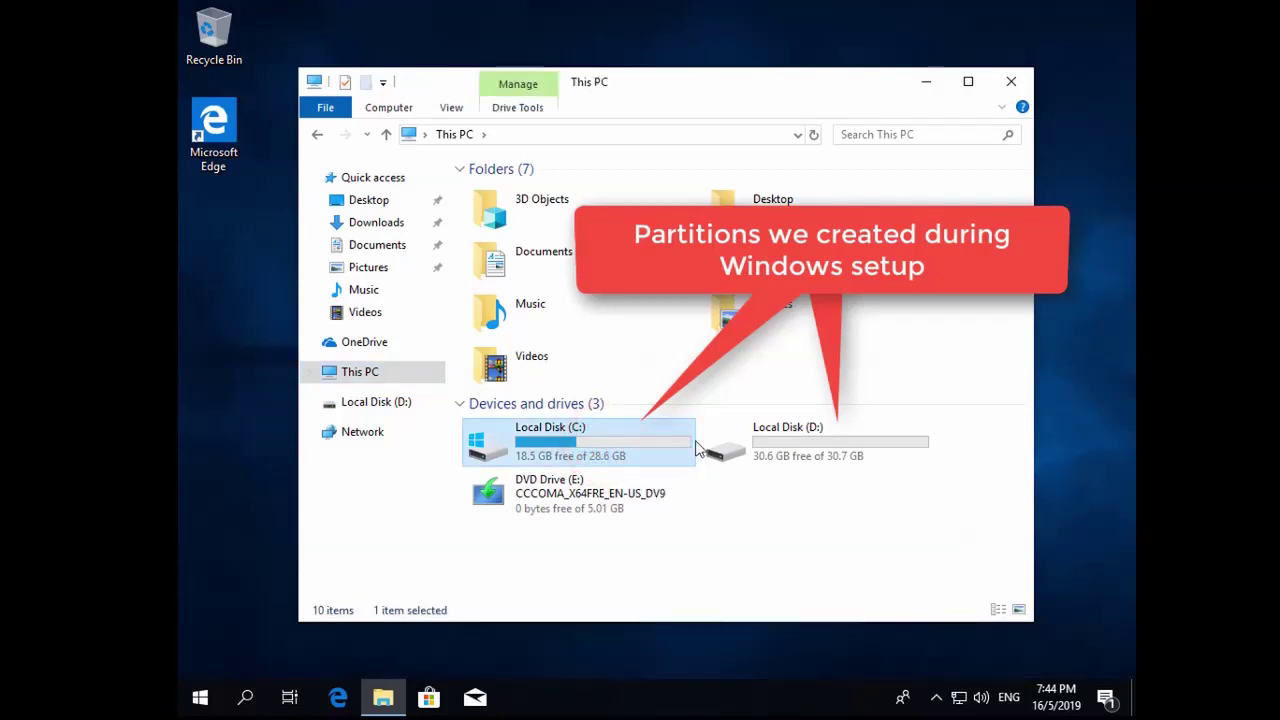
pyautogui.click(820, 443)
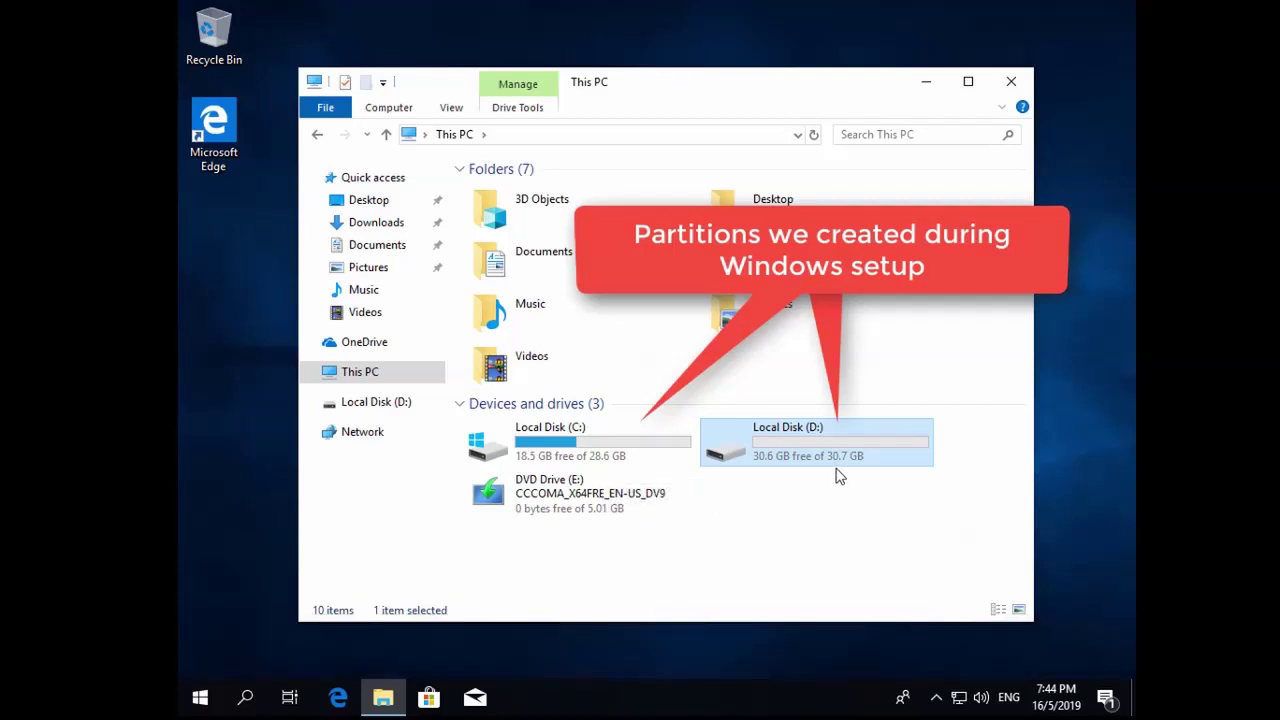
pyautogui.click(851, 528)
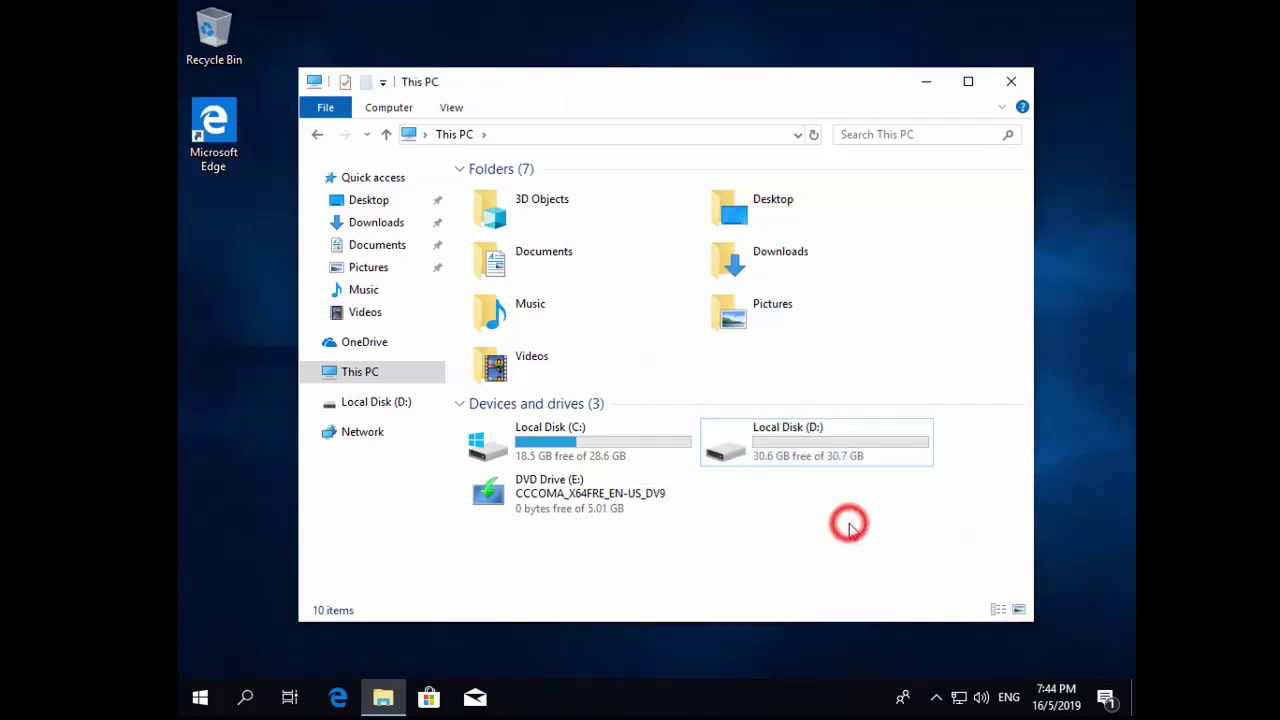